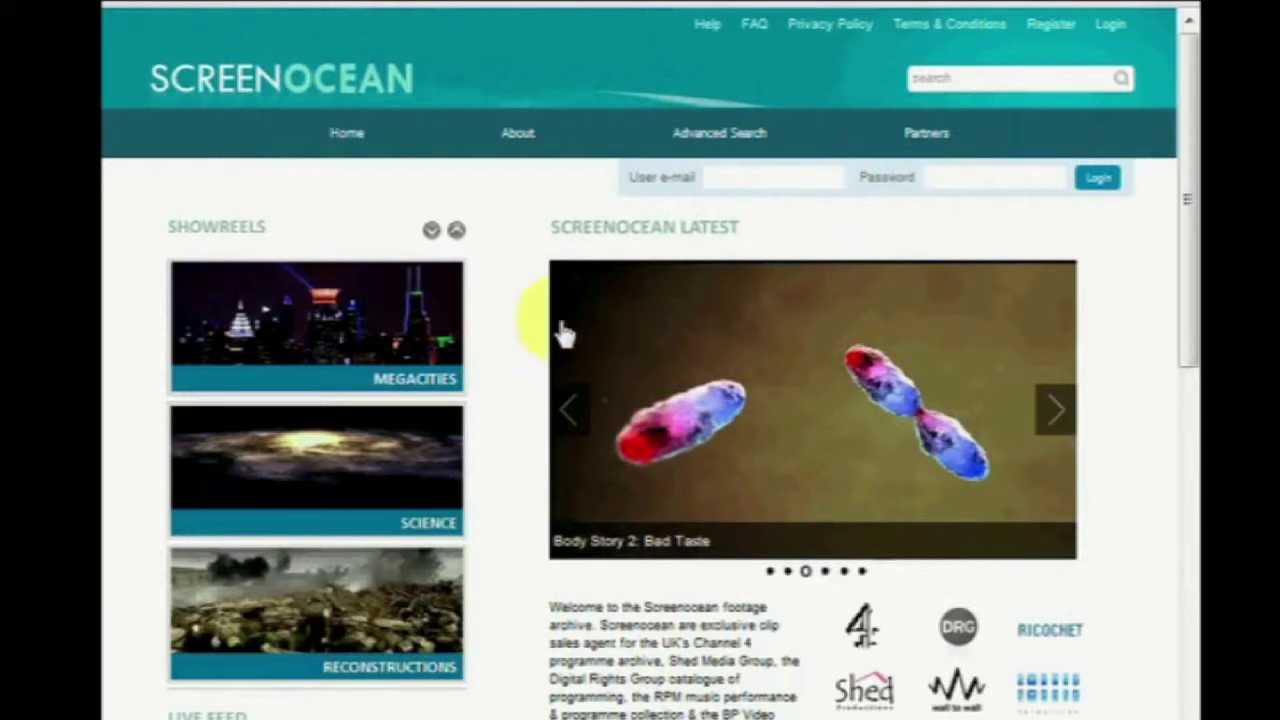
Advance the homepage showreels to Stock Footage, Horror and Comedy, scrolling down to Featured and back
click(431, 230)
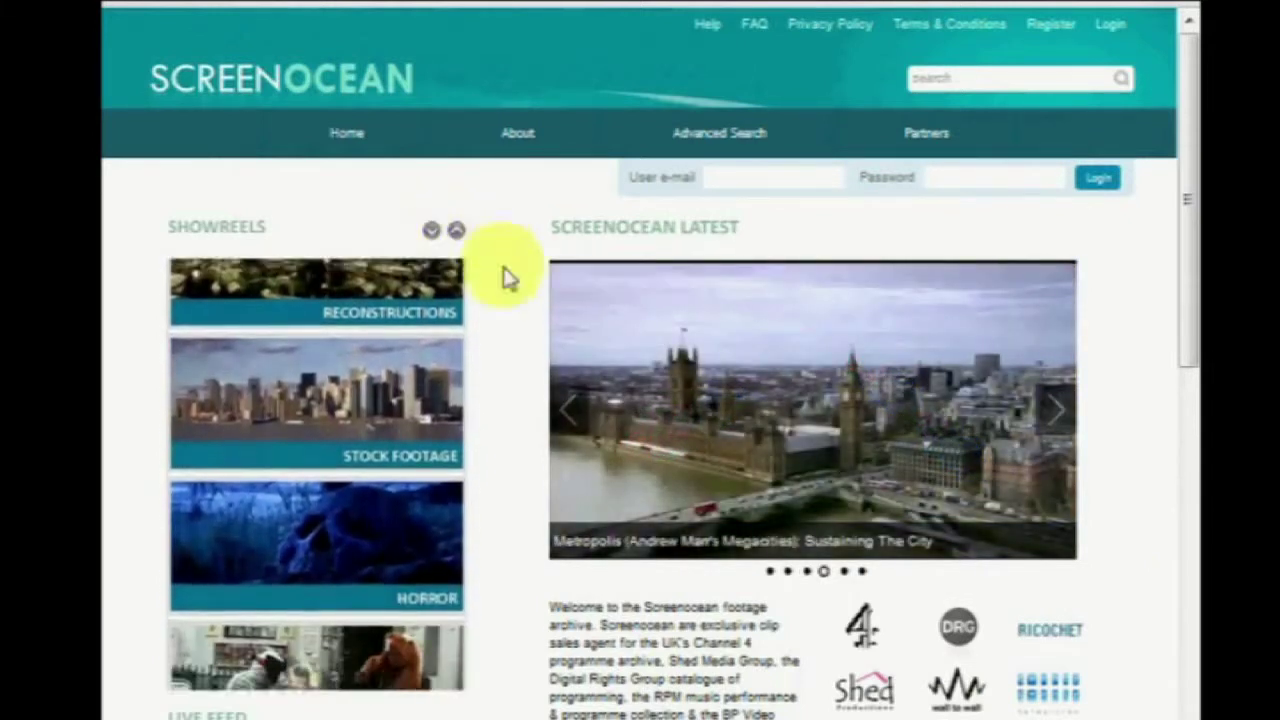
drag(1186, 191, 1186, 500)
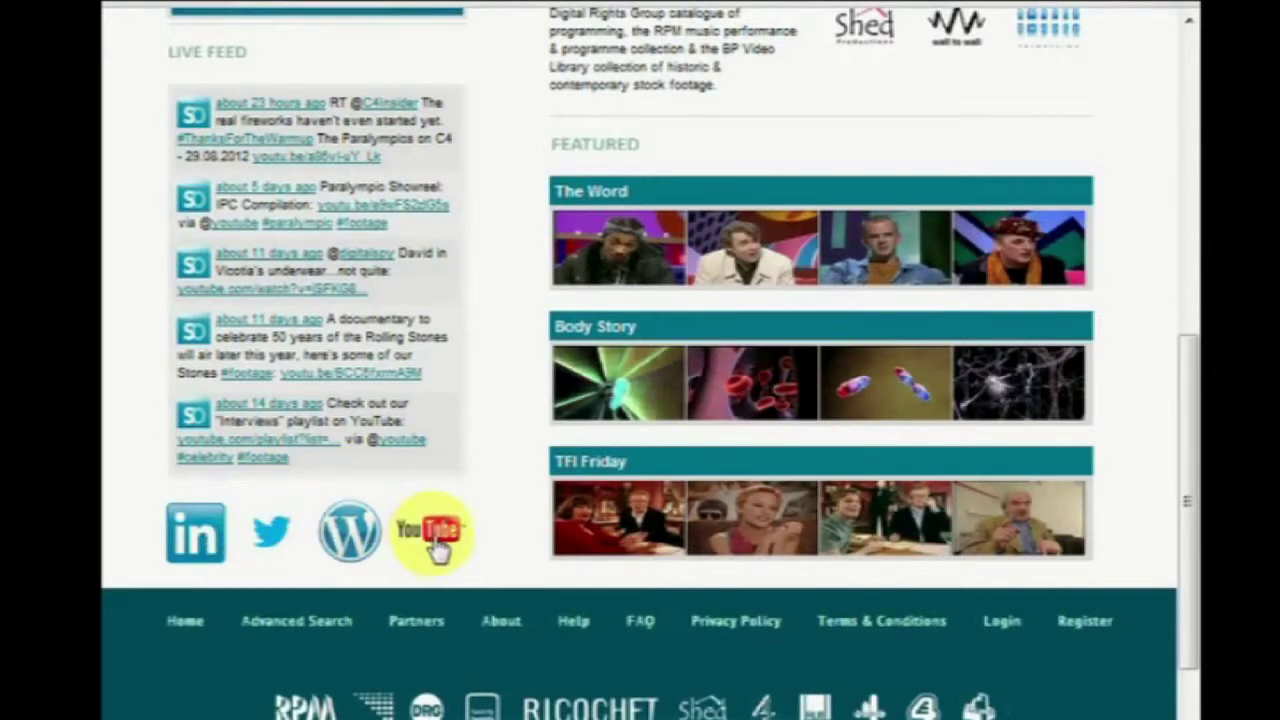
drag(1183, 509, 1185, 198)
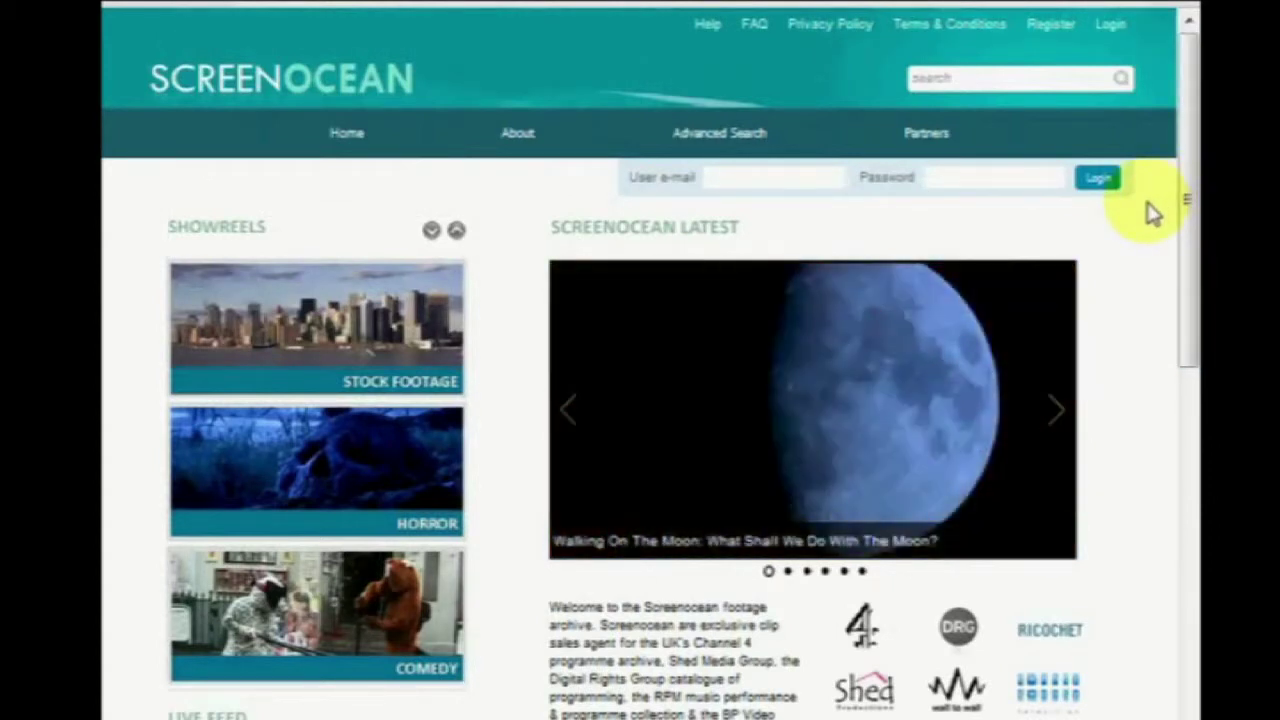
Bring up the Register/Login form and scroll down through its fields
click(1060, 30)
drag(1190, 148, 1190, 503)
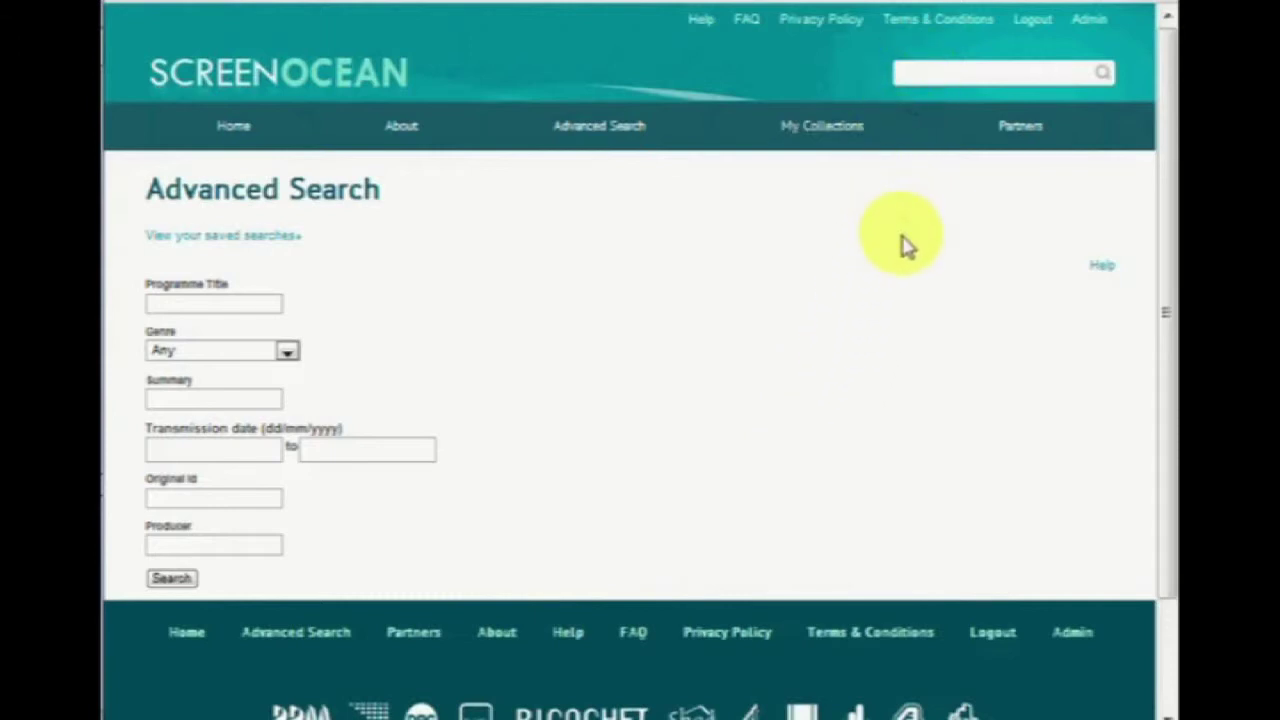
Search 'a place in the sun florida', keep Relevance sorting, and open the 10th July 2012 episode
text(a place in the sun florida)
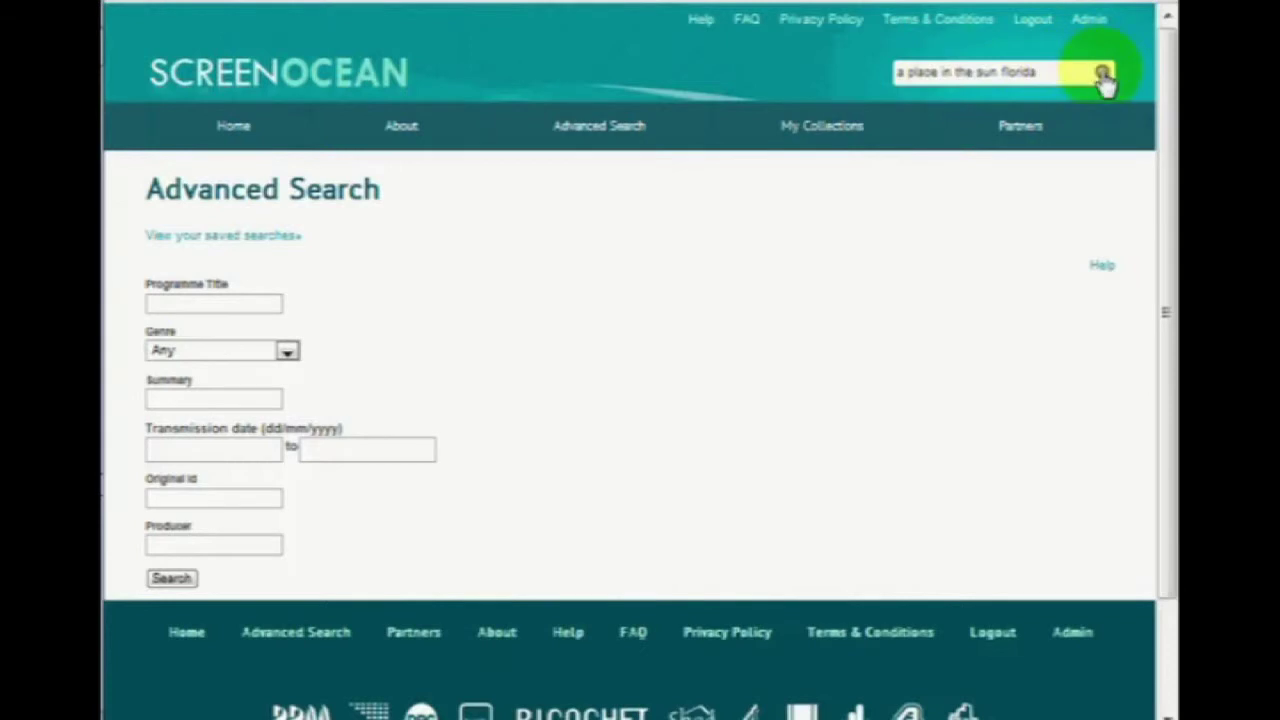
click(1102, 75)
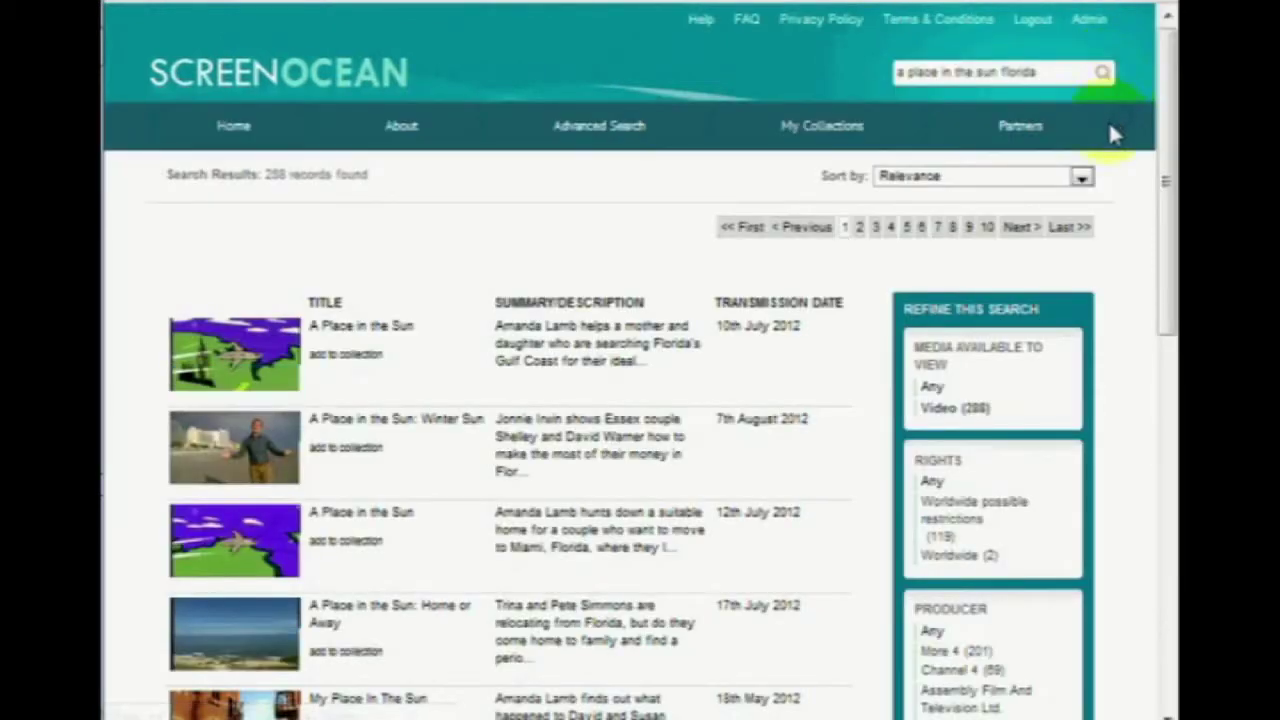
click(1082, 177)
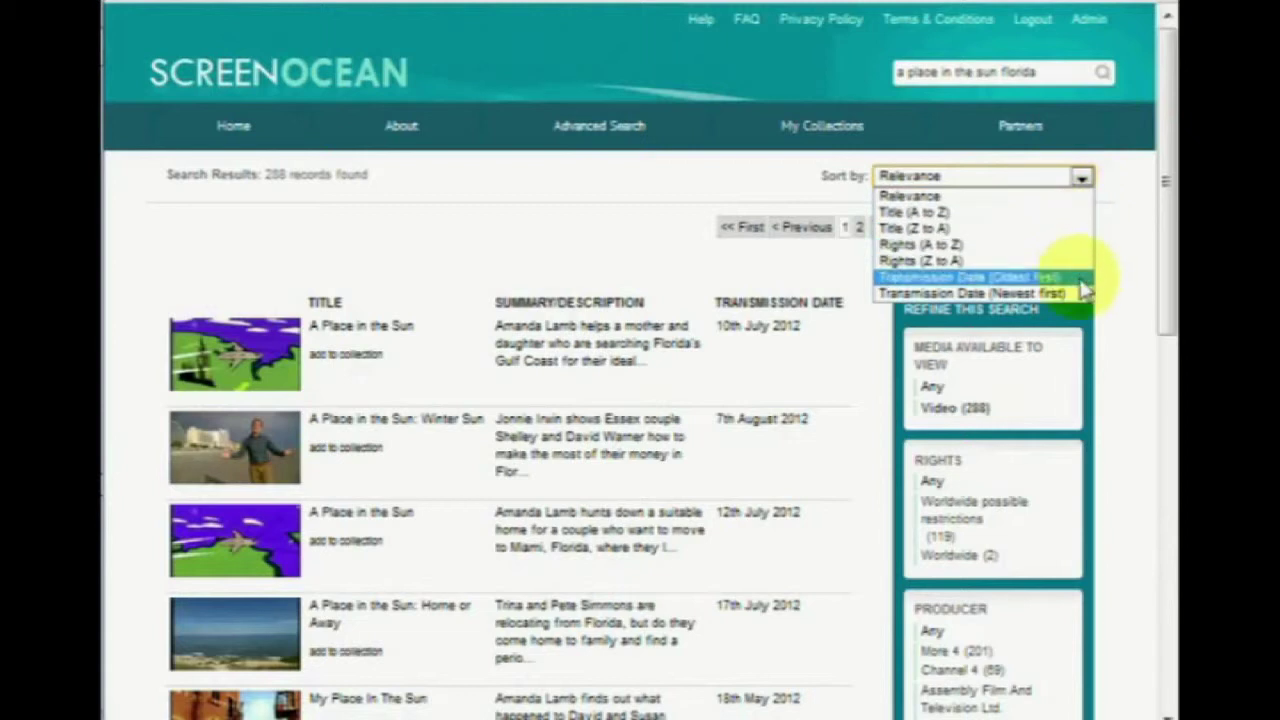
click(1120, 315)
drag(1166, 181, 1166, 298)
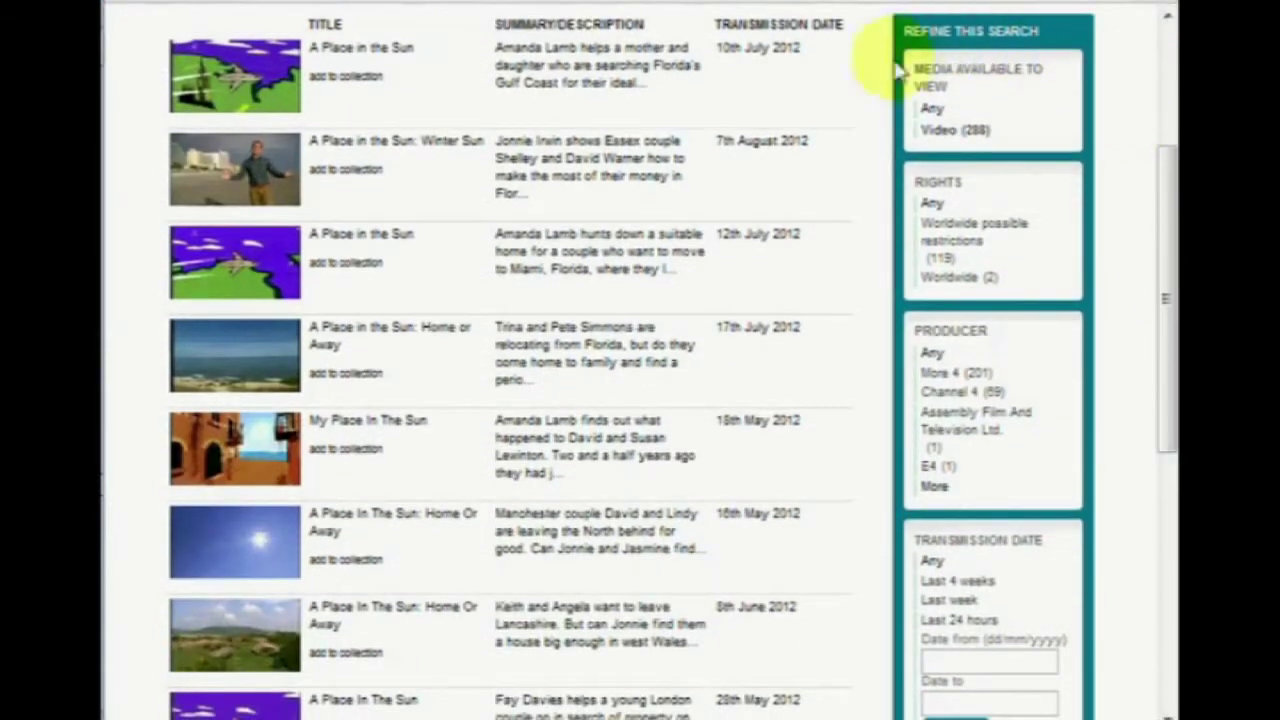
click(255, 105)
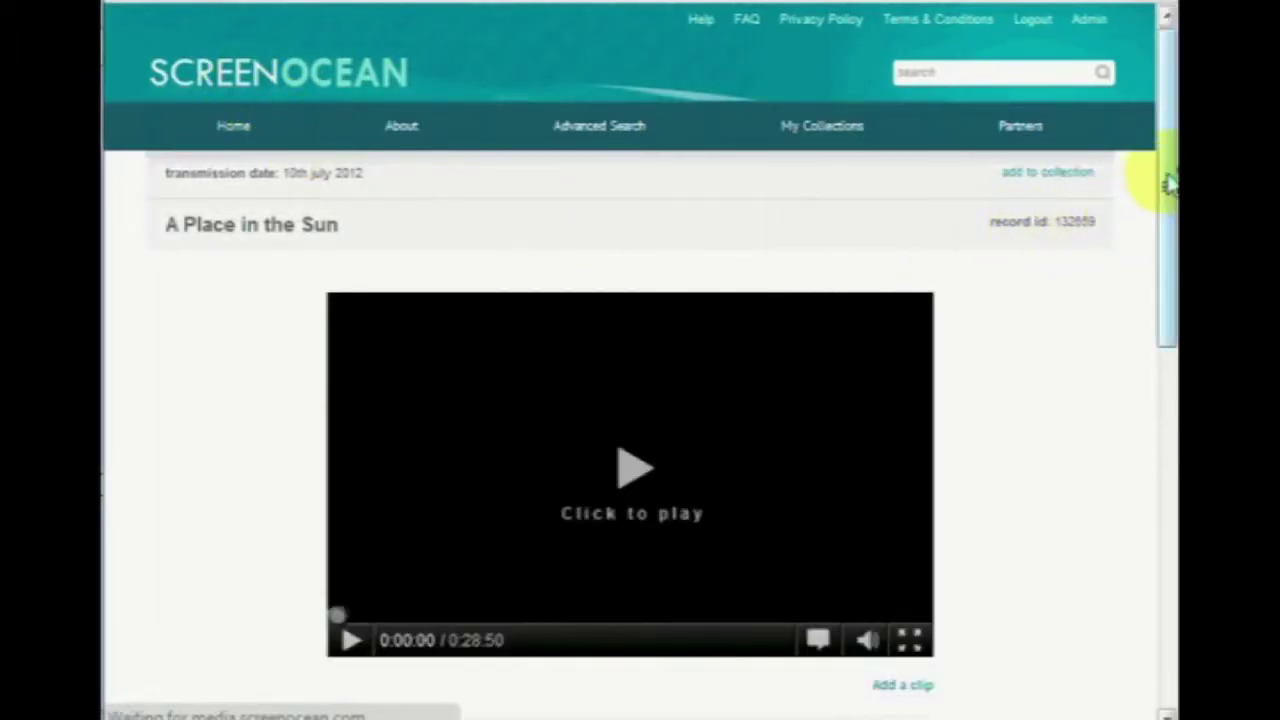
Play the episode from the 0:01:00 frame in the Frames grid, where the motorboat passes
drag(1168, 180, 1172, 562)
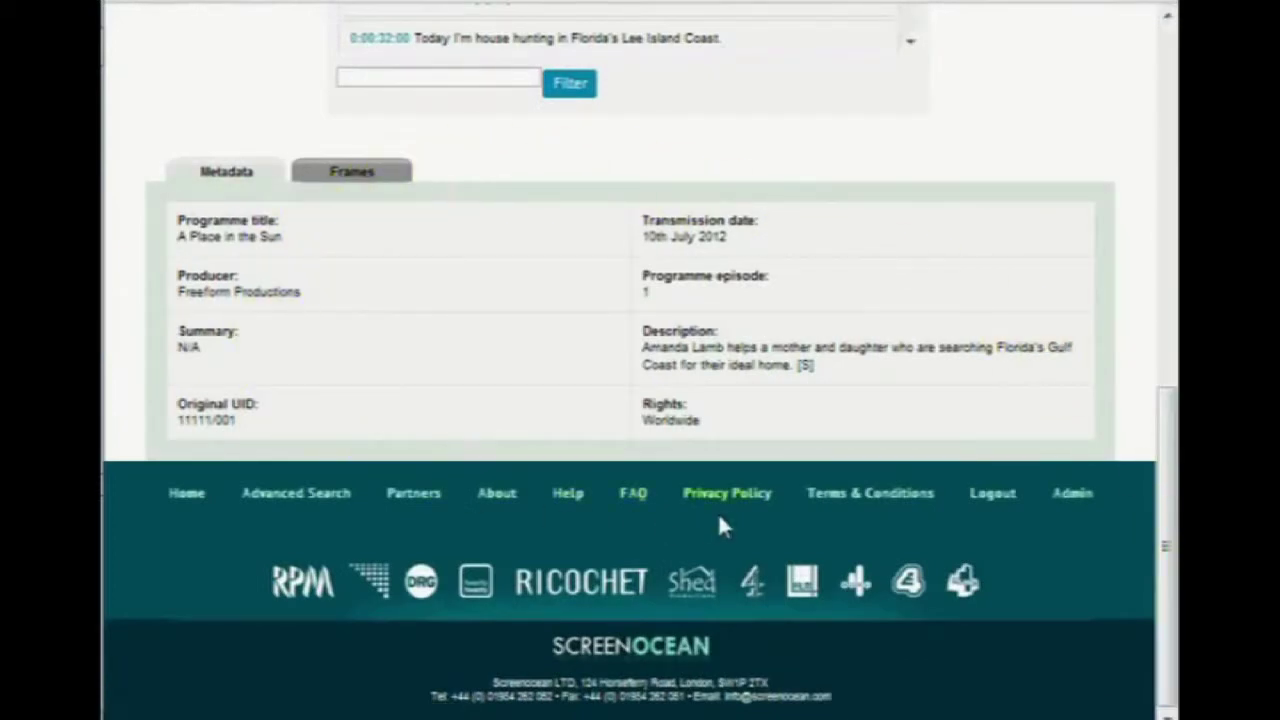
click(354, 175)
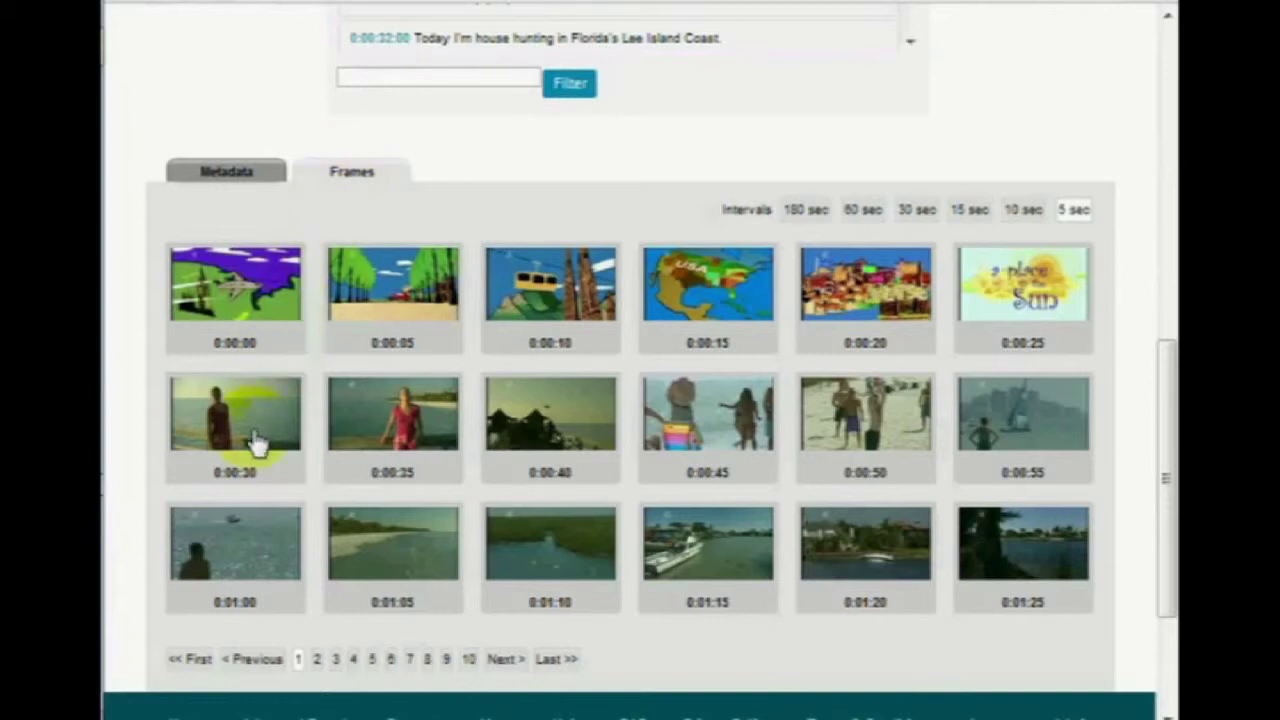
click(237, 530)
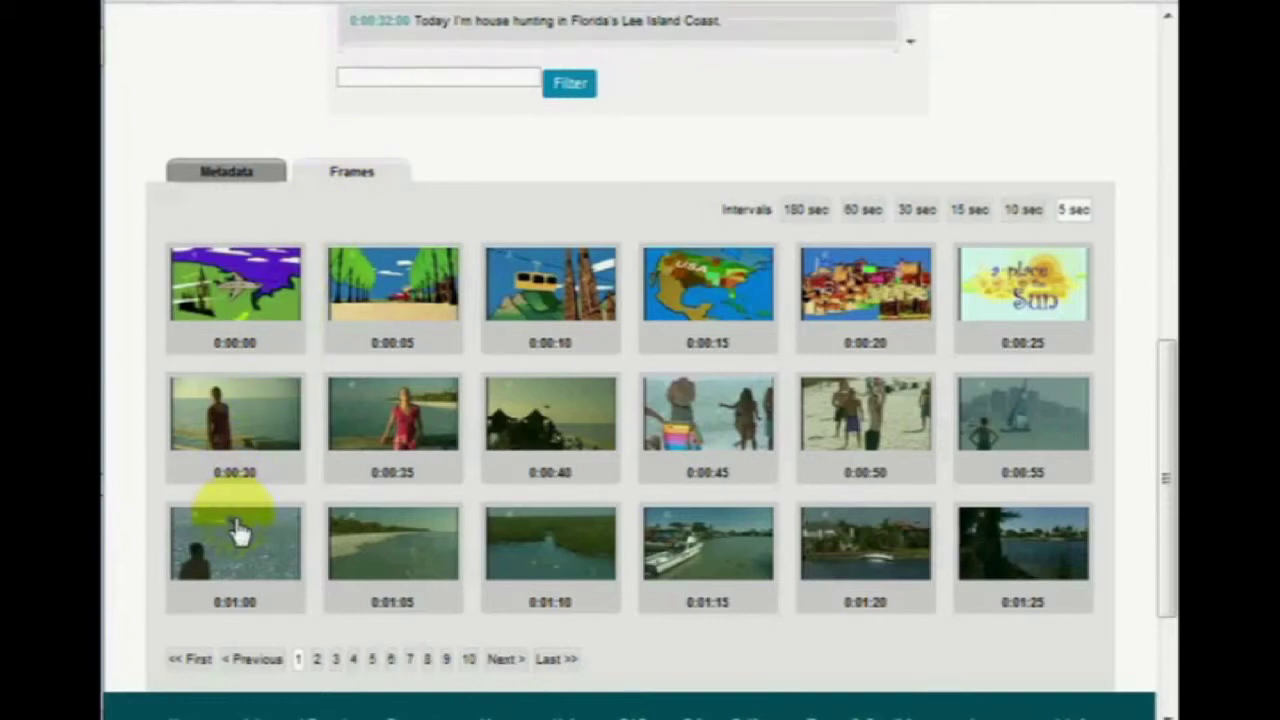
drag(1170, 482, 1151, 251)
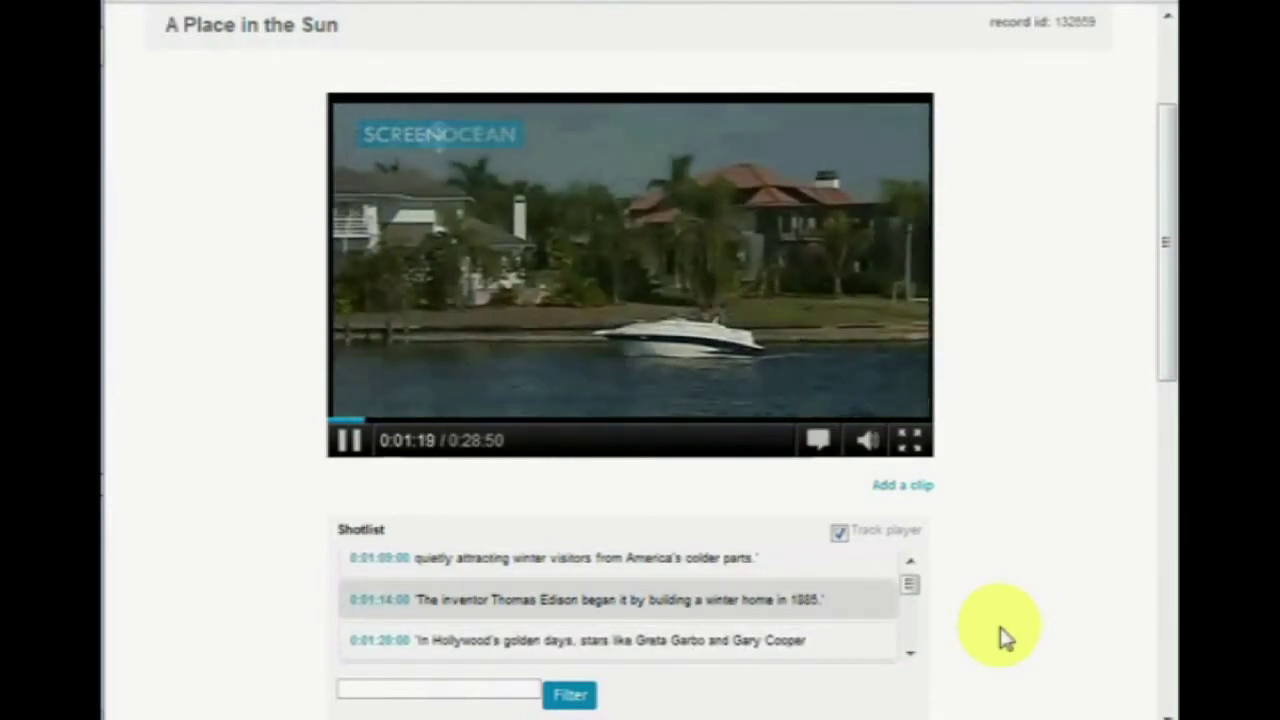
Pause the video and filter the shotlist to lines containing 'the sun'
click(349, 440)
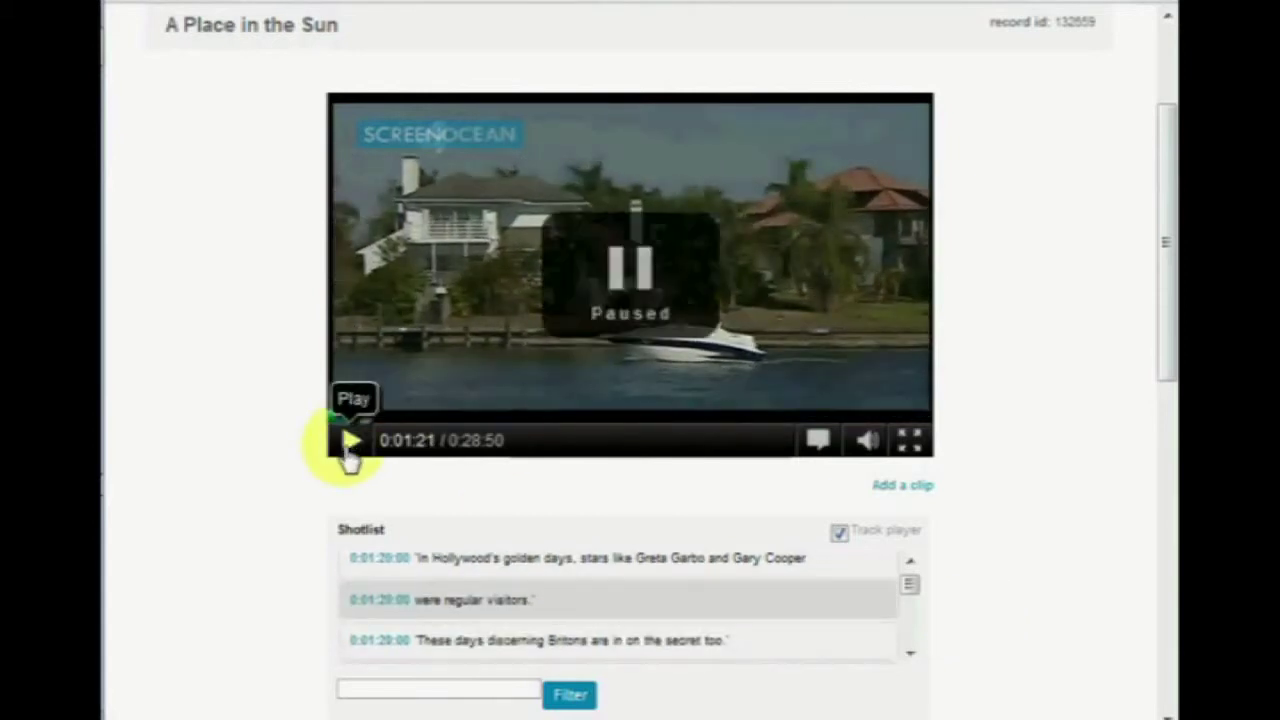
click(415, 688)
text(the sun)
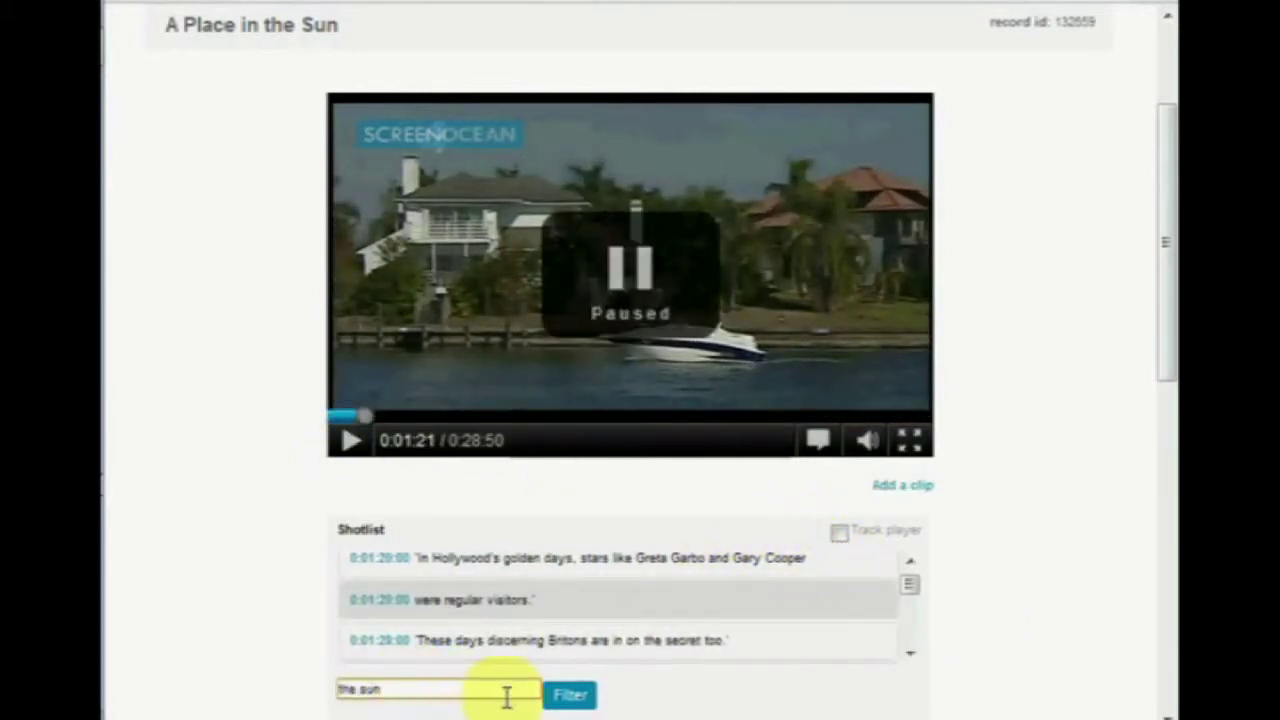
click(570, 694)
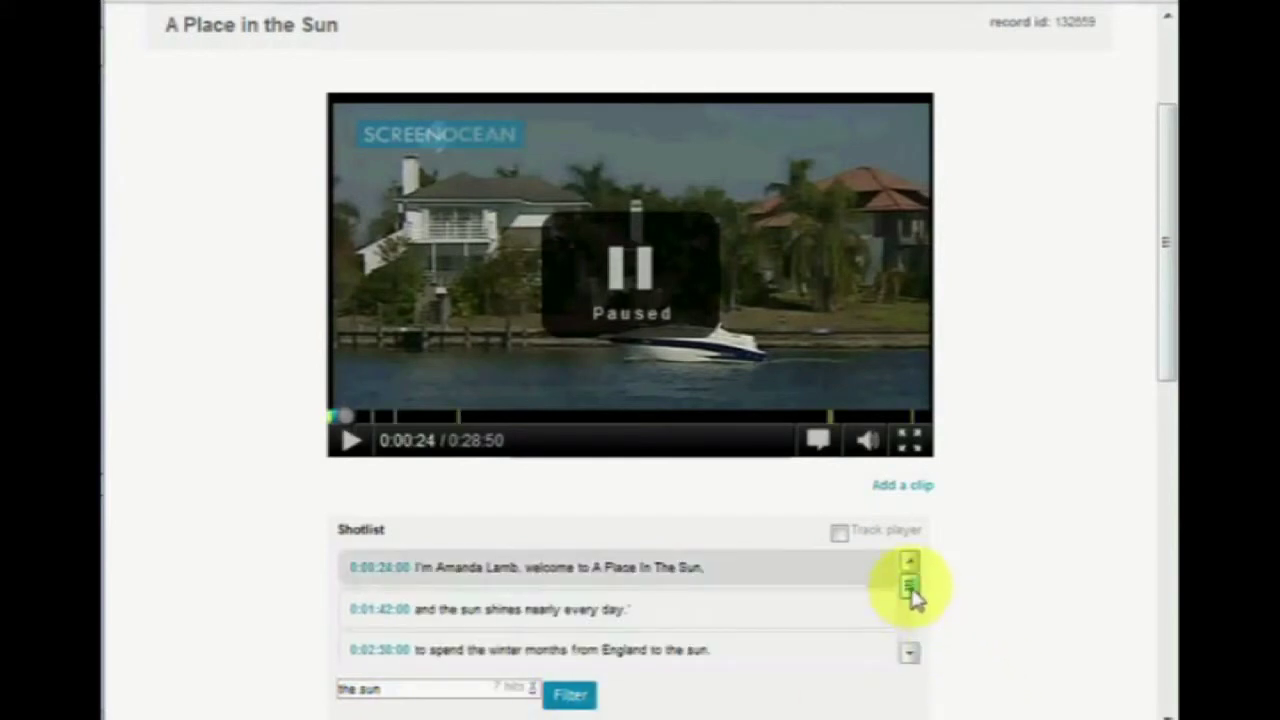
mouse_move(911, 590)
mouse_down()
mouse_move(903, 646)
mouse_move(907, 580)
mouse_up()
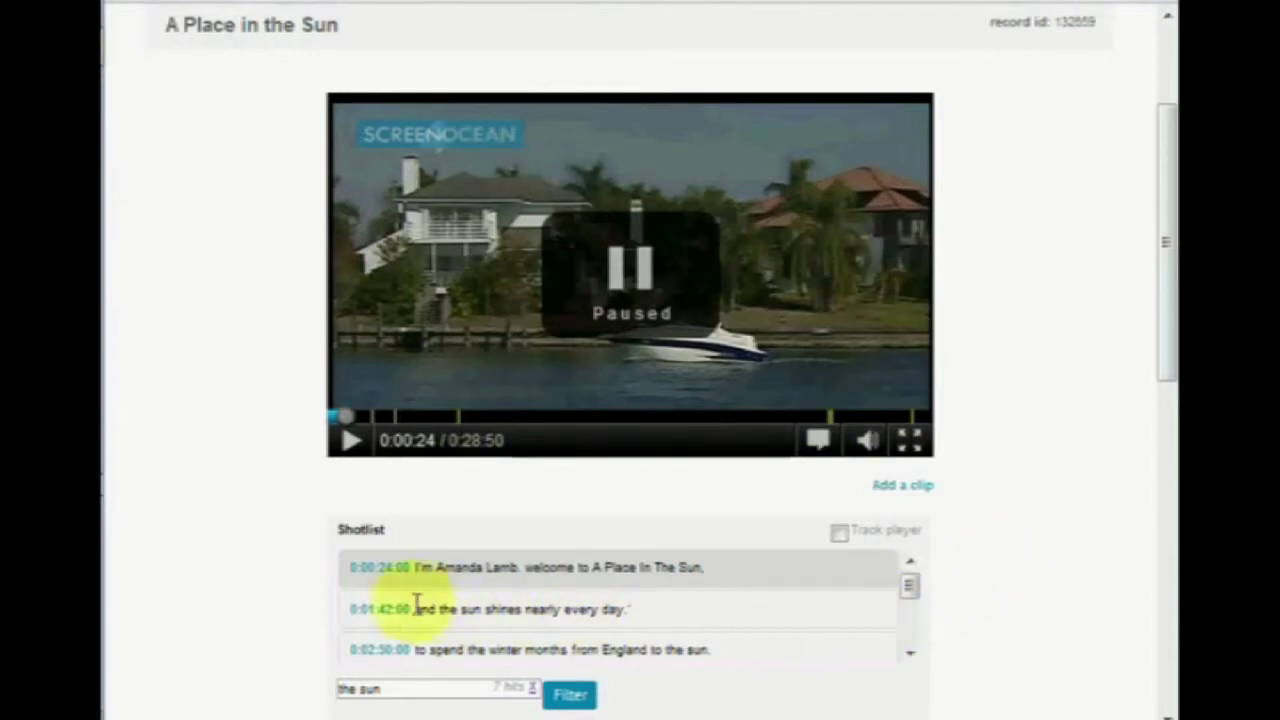
Play from the 0:01:42 sun-shines line, pause at 0:01:46, and add a new clip
click(382, 612)
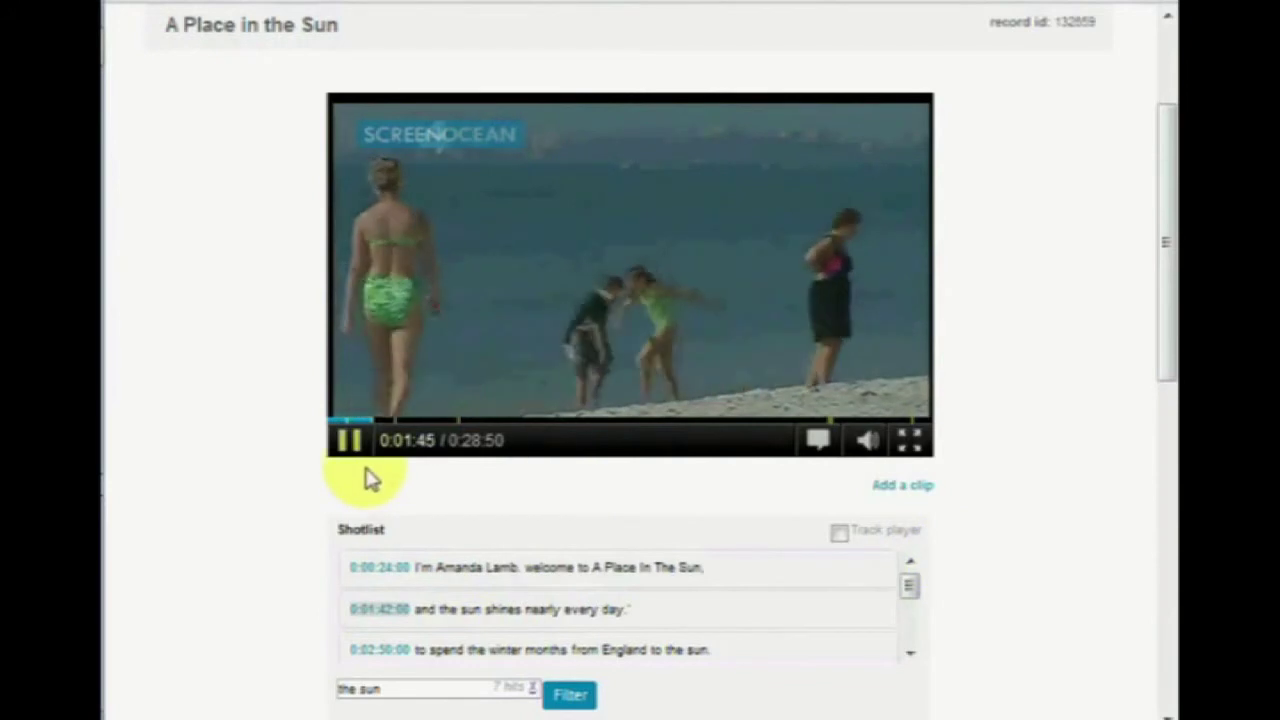
click(349, 442)
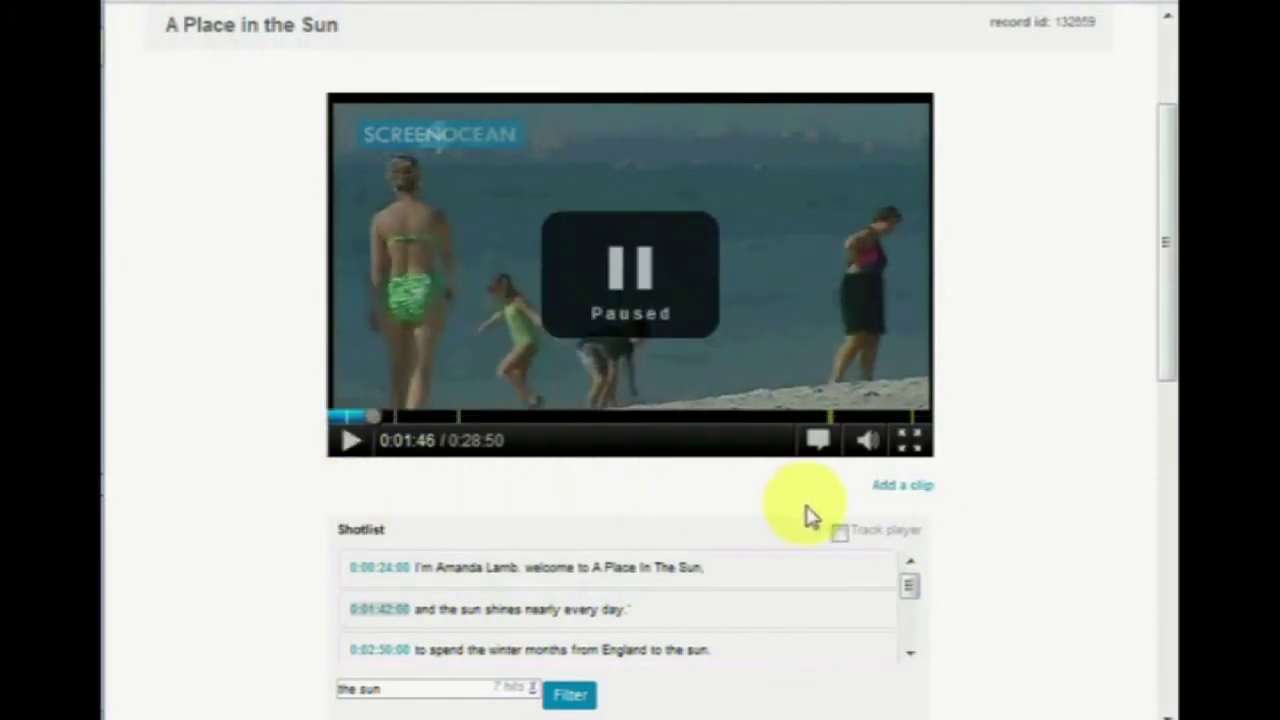
click(905, 488)
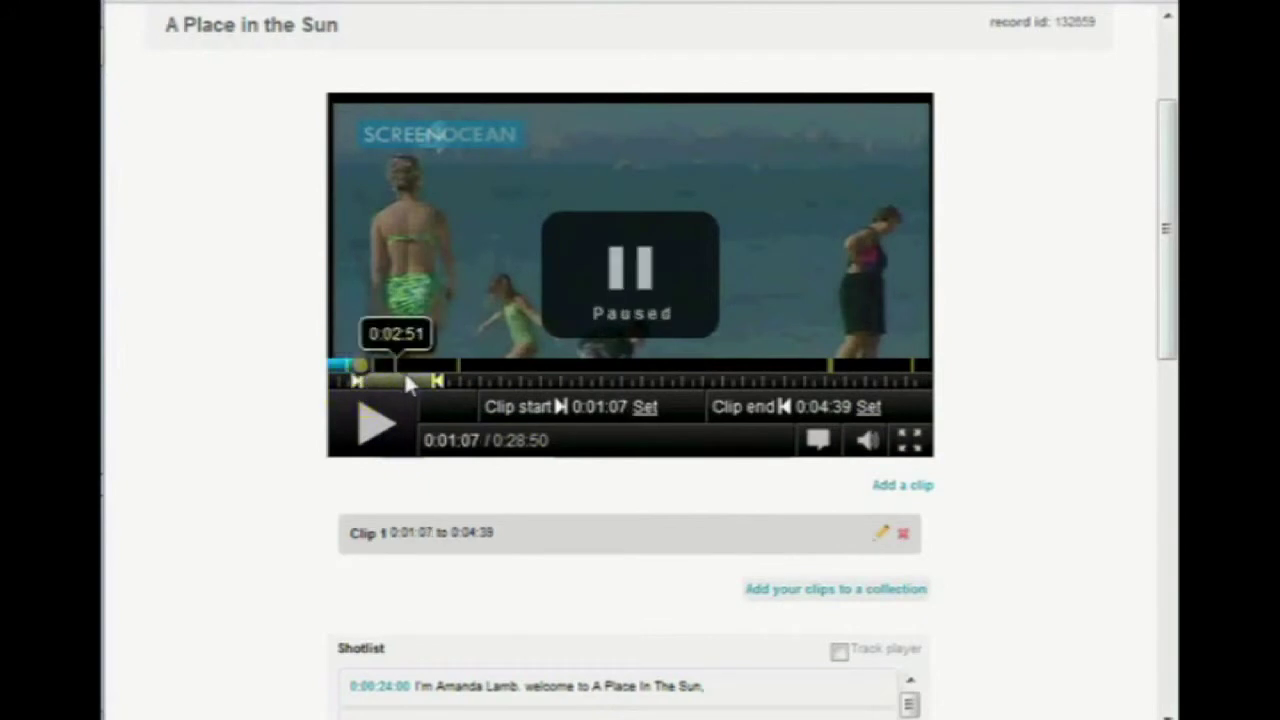
Set Clip 1's start to 0:01:12 and end to 0:01:14, then open its caption editor
drag(440, 391, 406, 388)
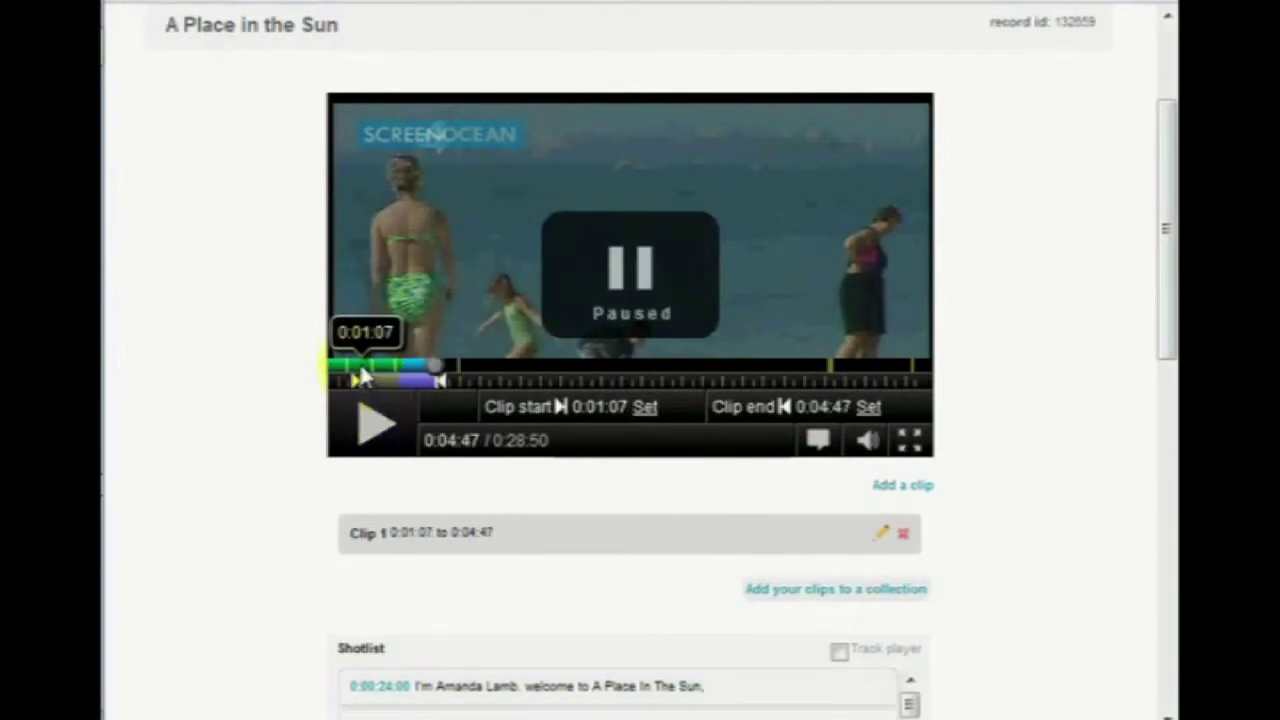
click(362, 368)
click(372, 422)
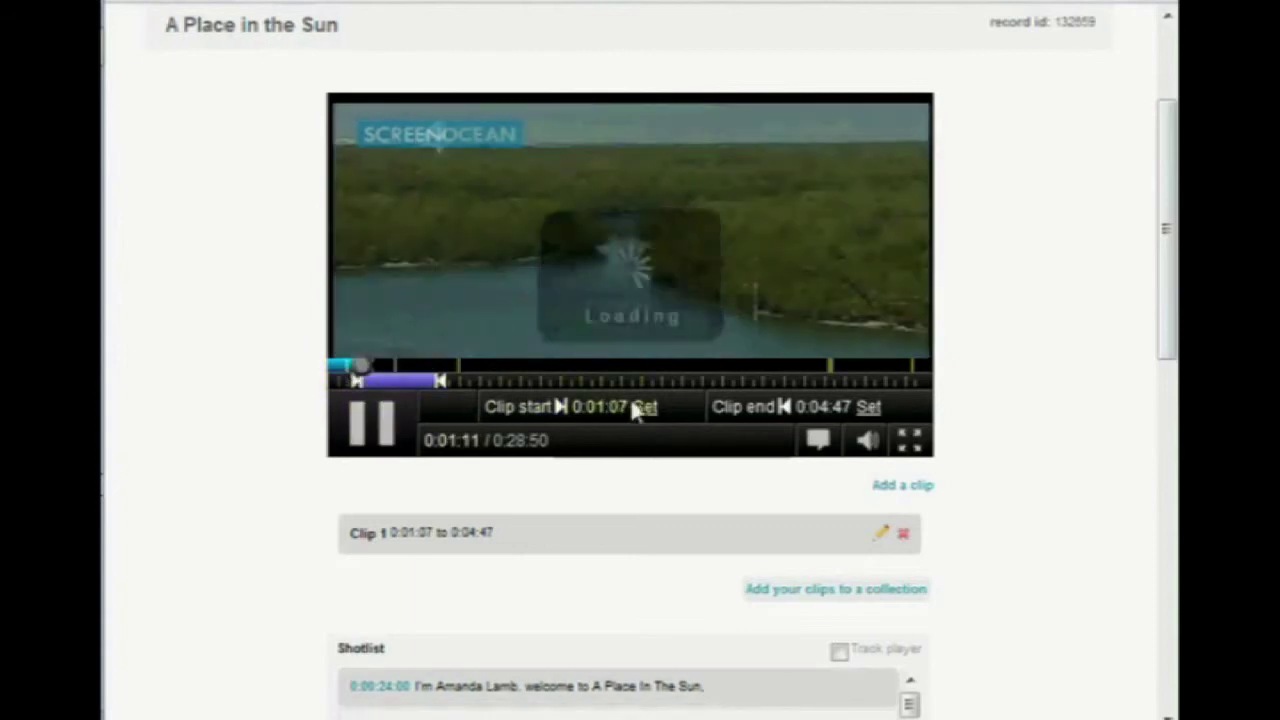
click(648, 412)
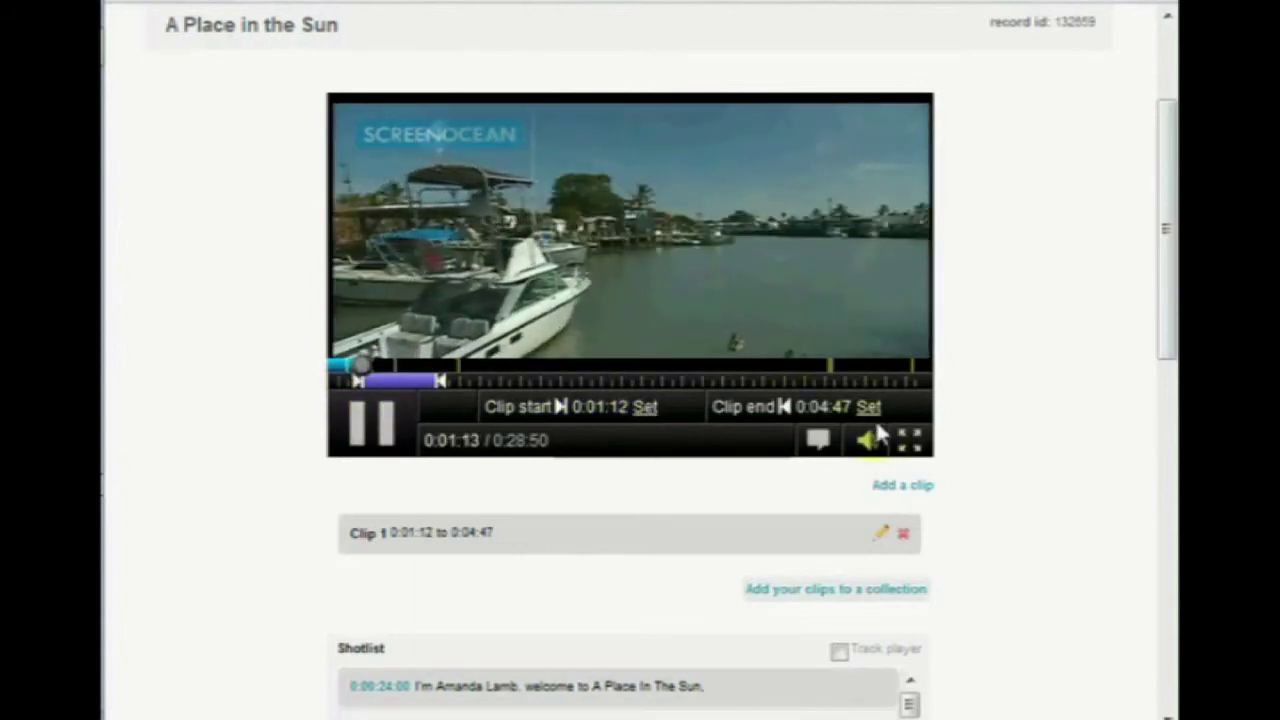
click(869, 408)
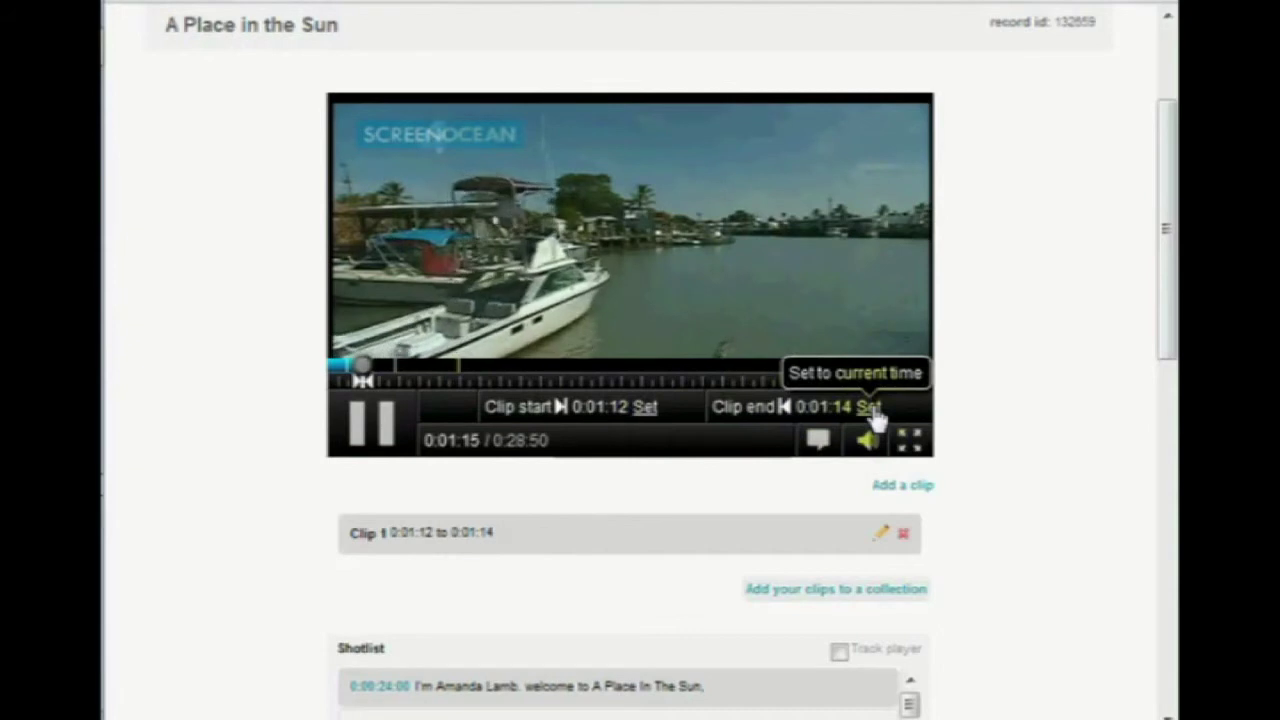
click(885, 541)
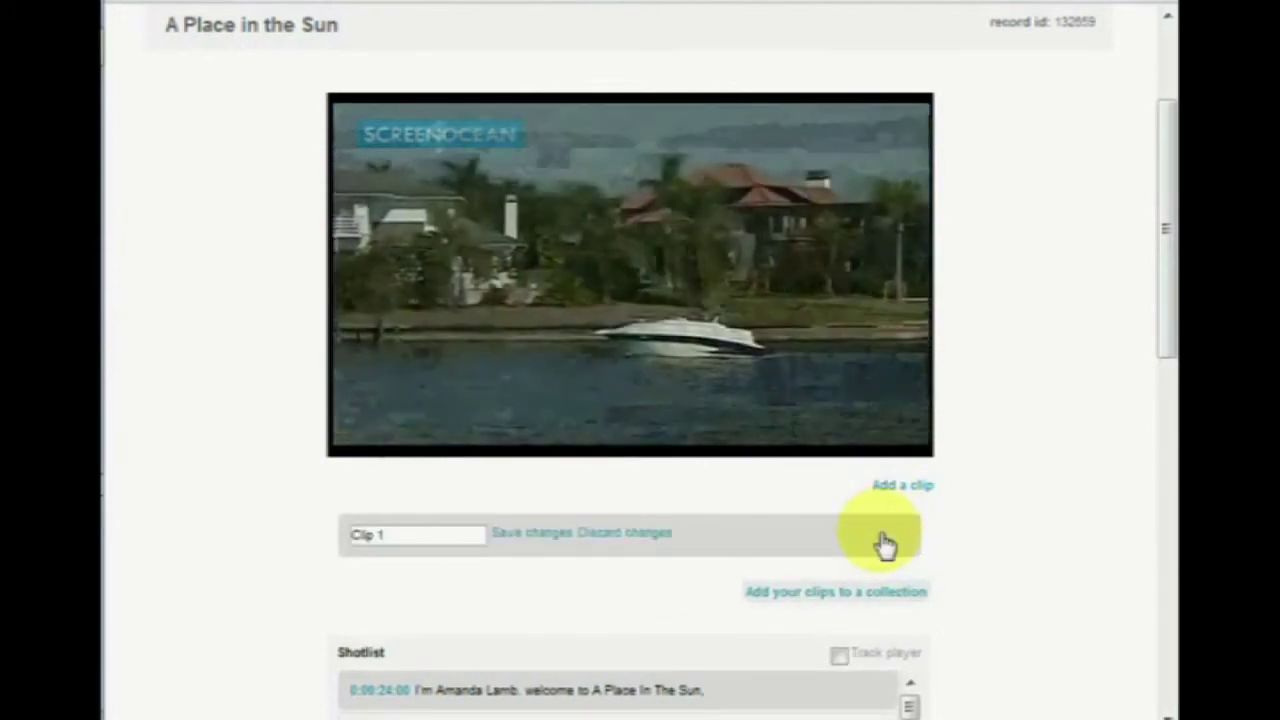
Rename the clip caption from 'Clip 1' to 'boat' and open the add-to-collection options
drag(414, 534, 337, 530)
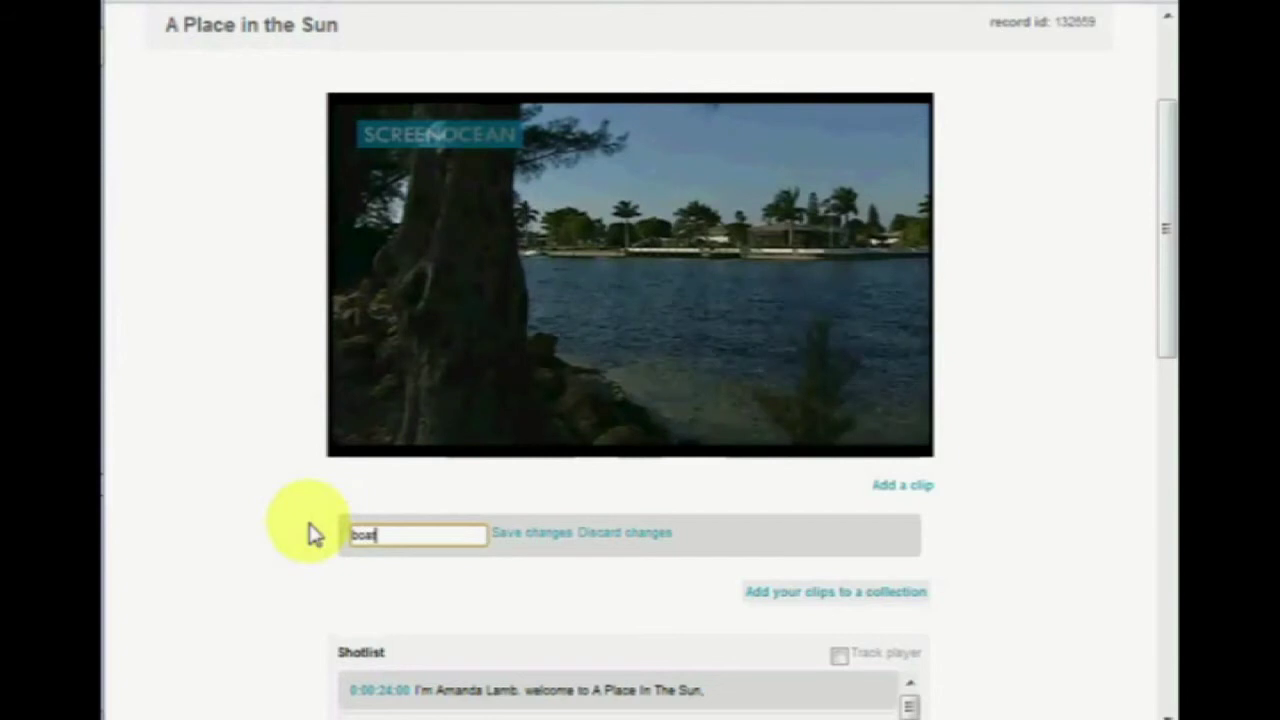
click(532, 534)
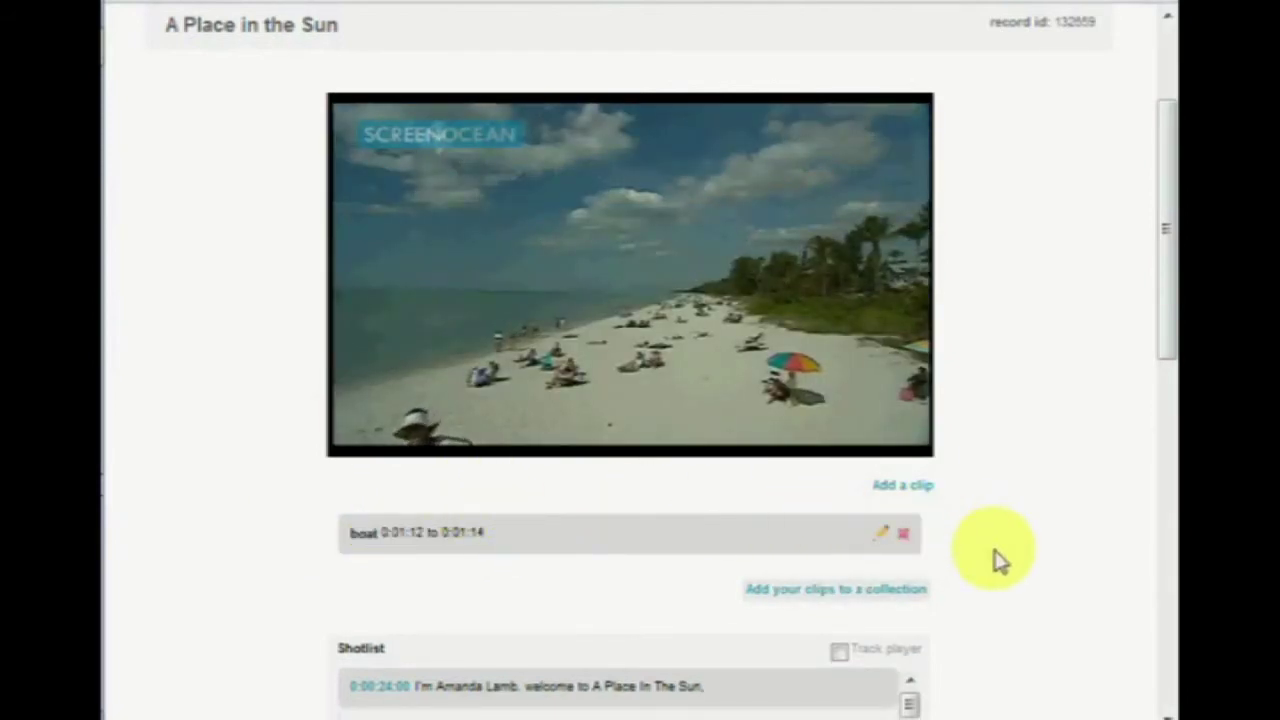
click(368, 440)
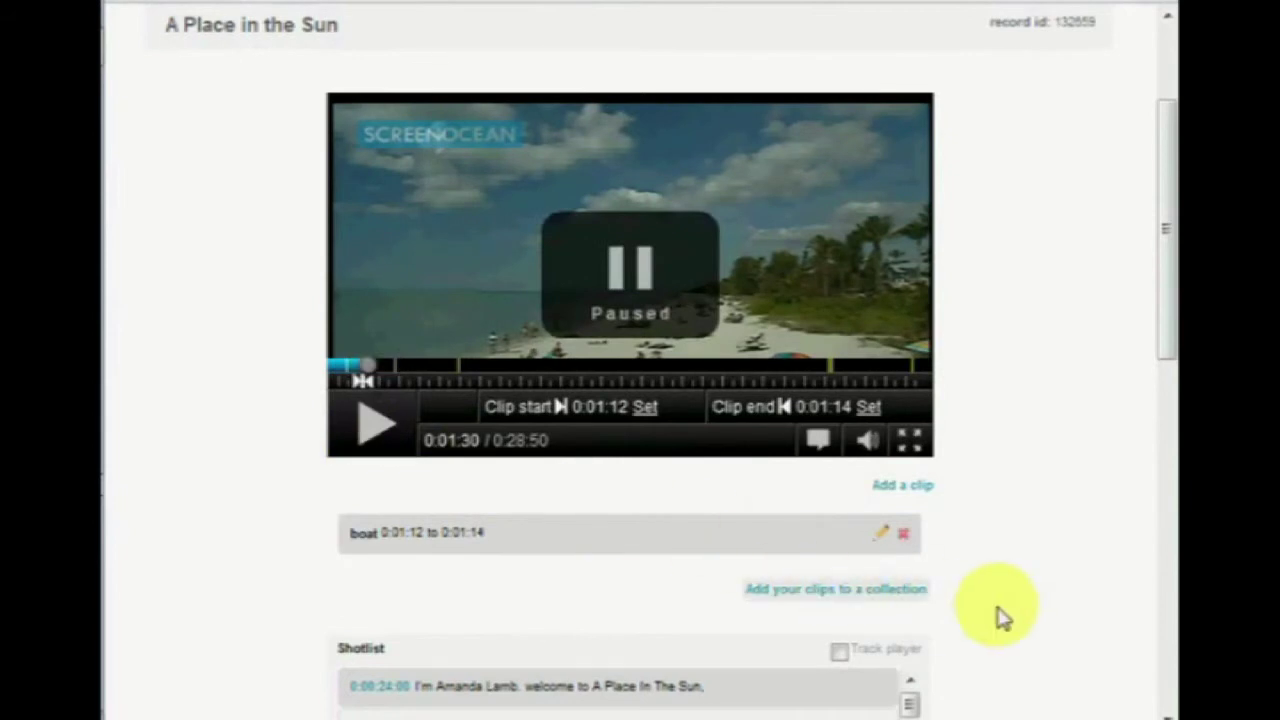
click(886, 590)
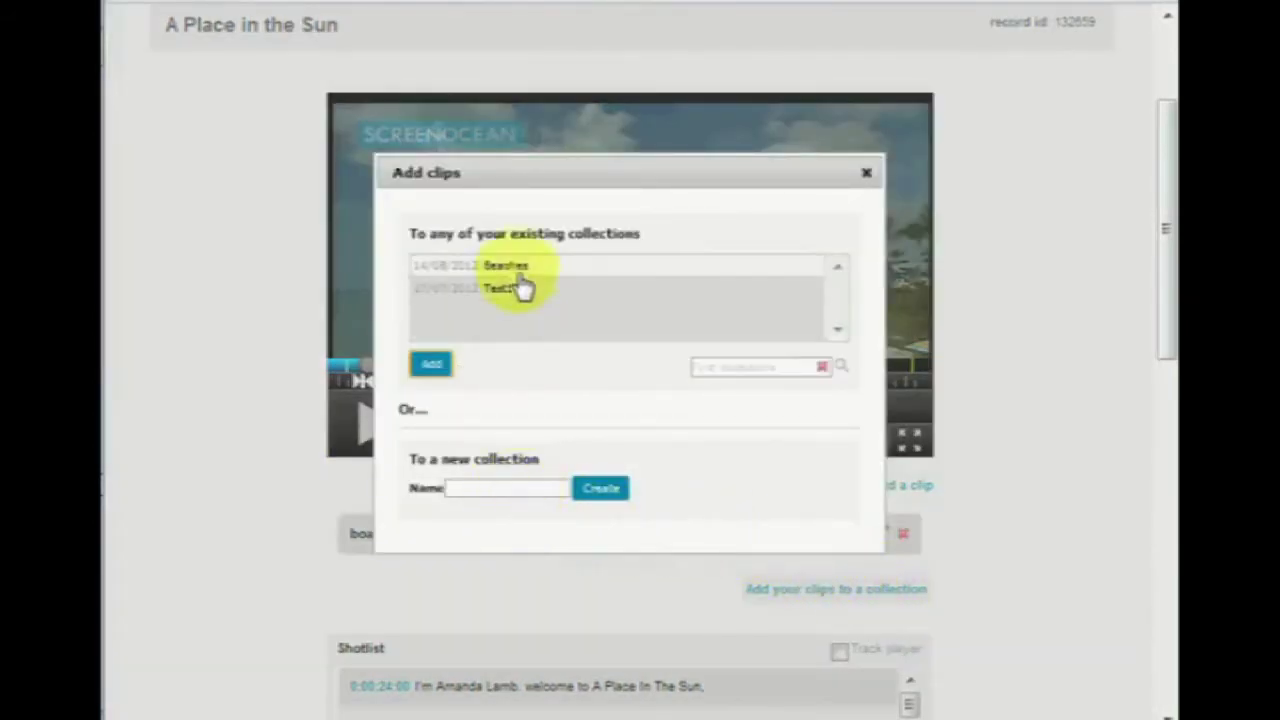
Create a new collection named 'Boats' containing the boat clip
click(452, 488)
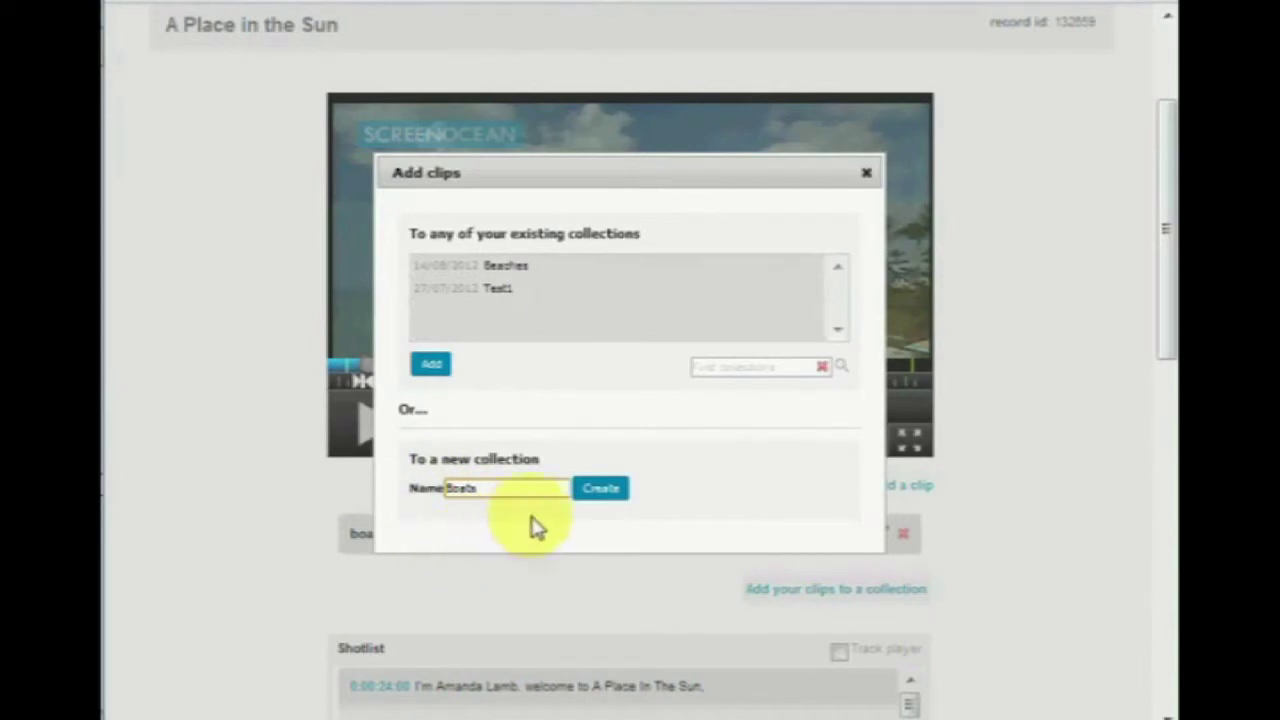
click(601, 489)
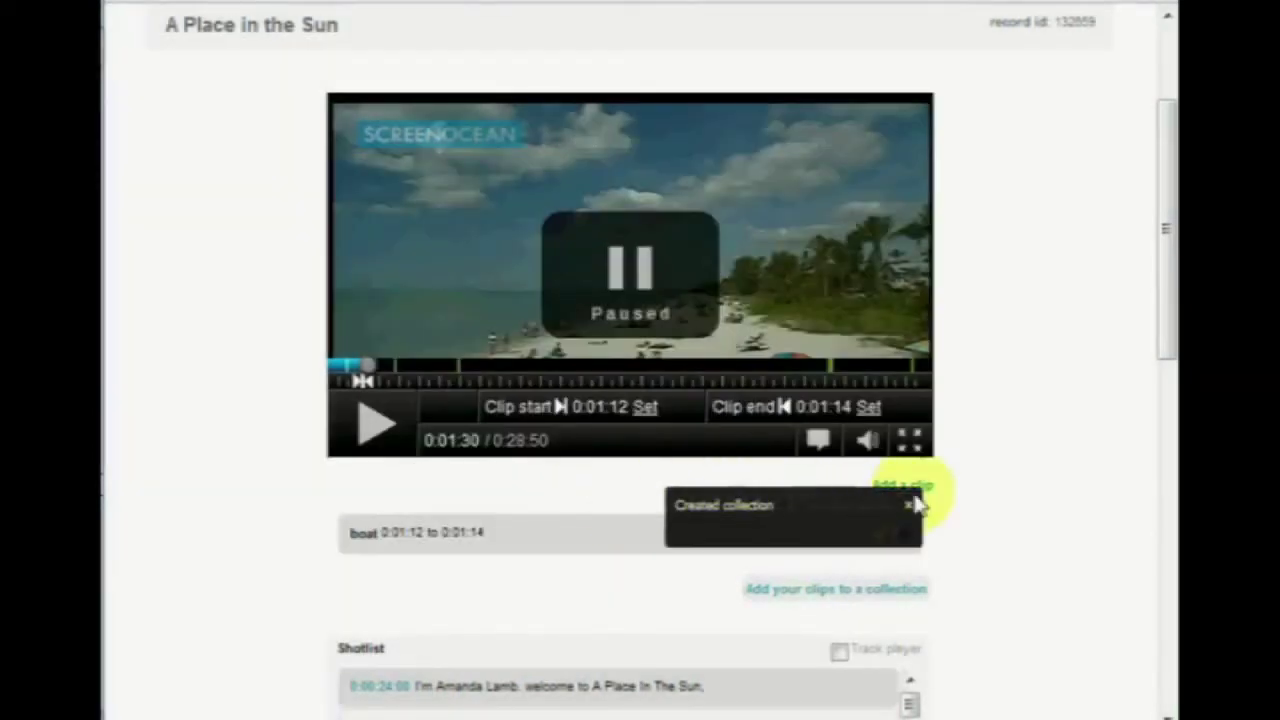
drag(1166, 320, 1168, 205)
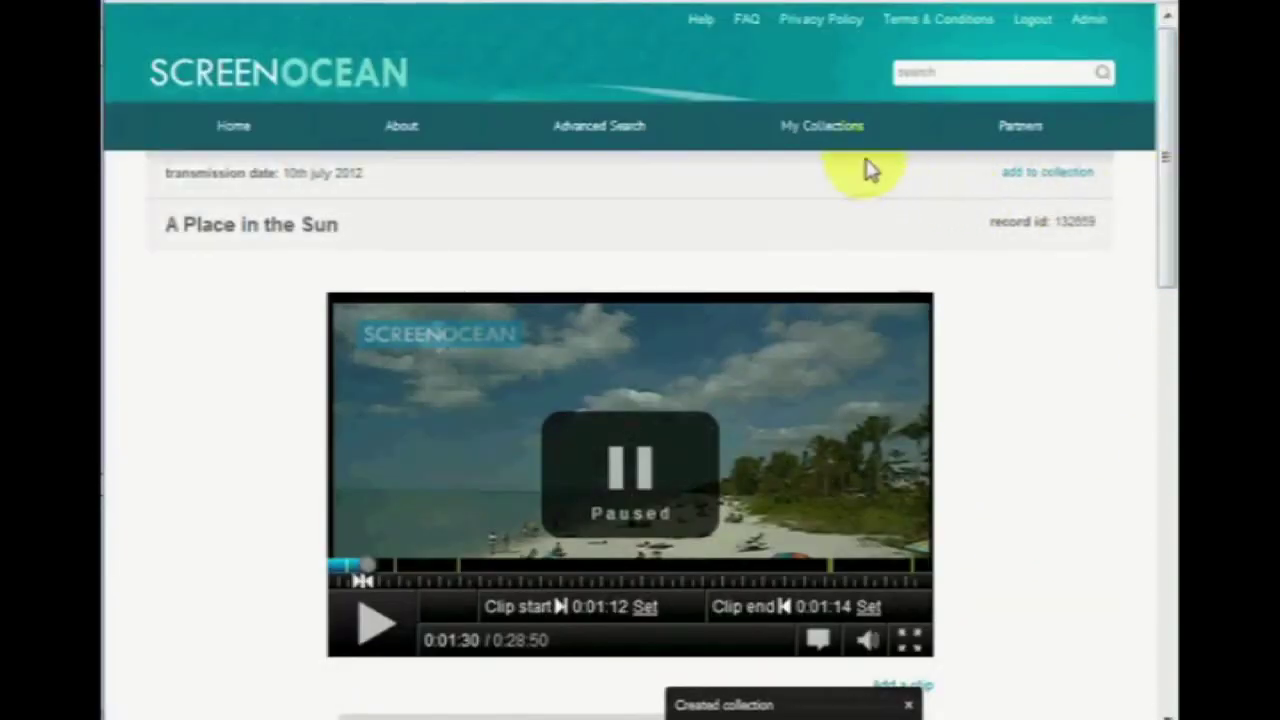
Check the Boats collection in My Collections, then go Home and on to Advanced Search
click(822, 130)
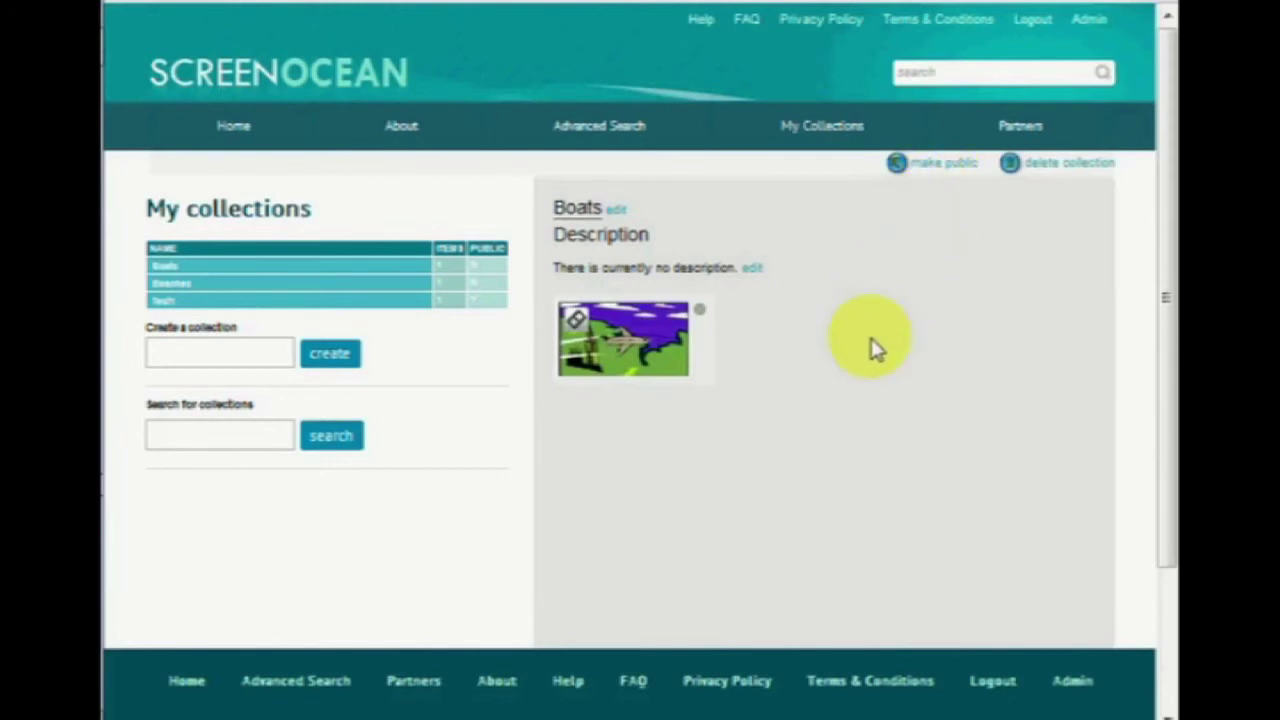
click(220, 138)
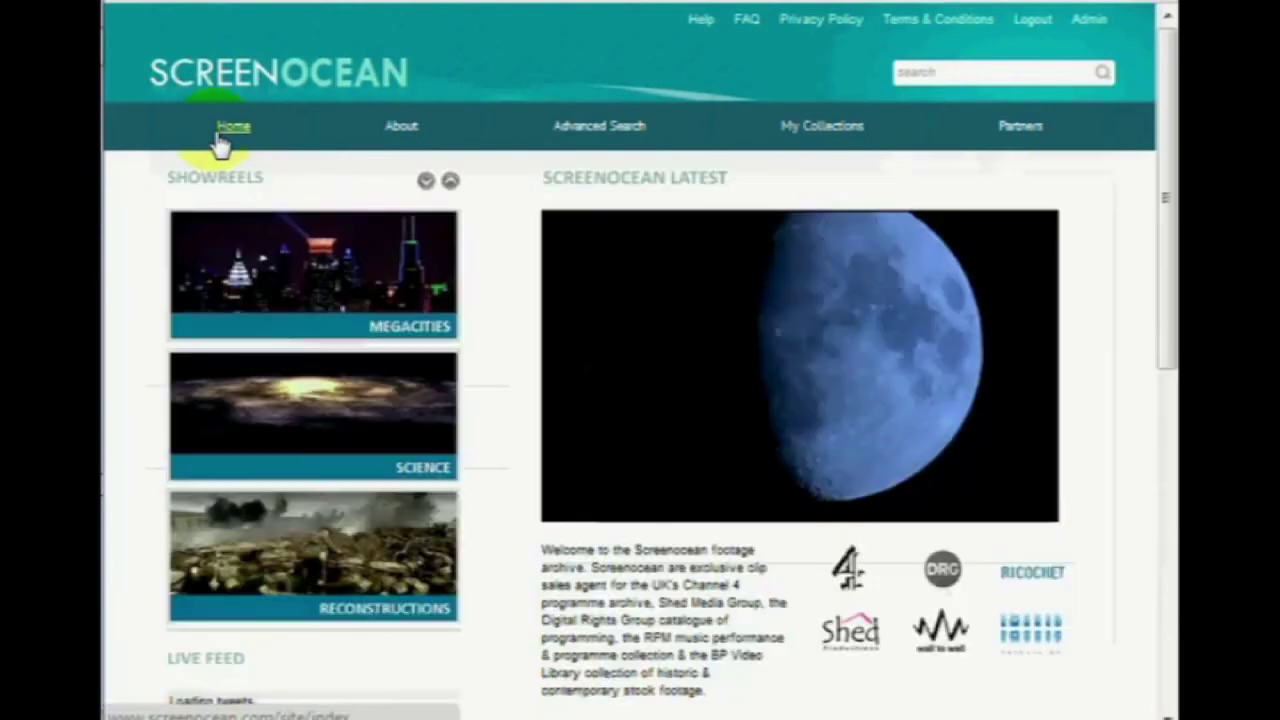
click(606, 116)
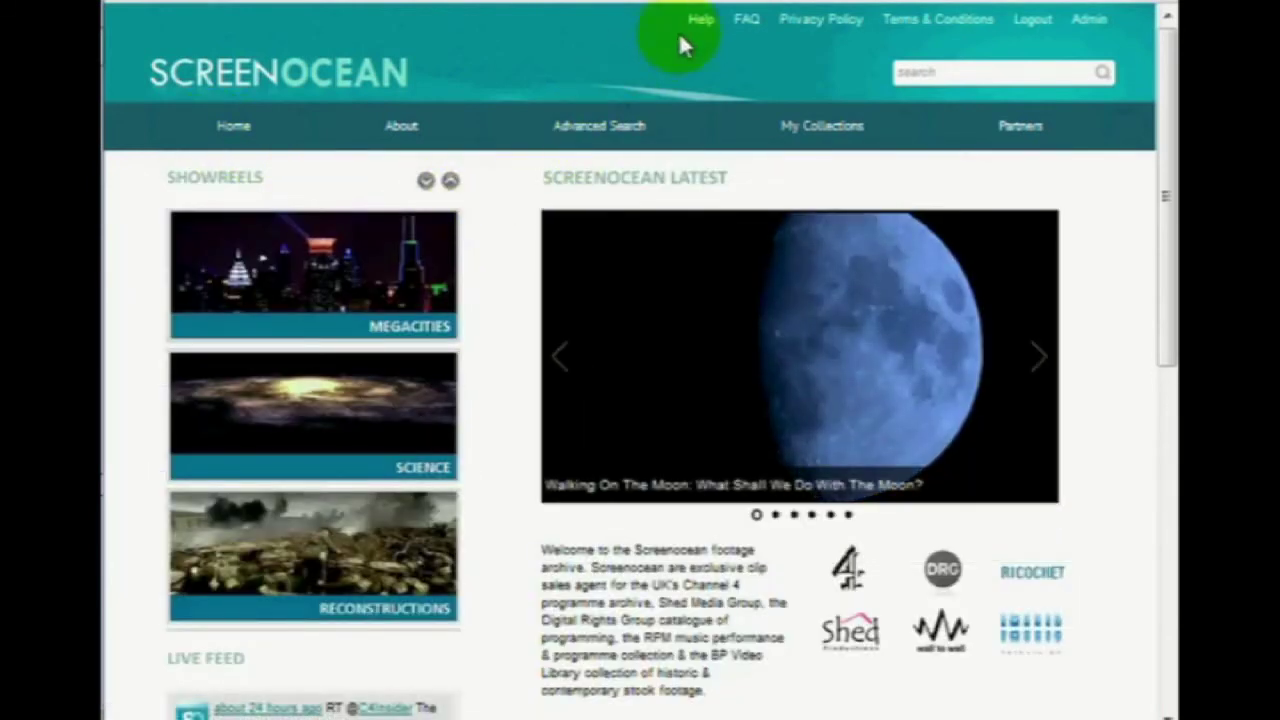